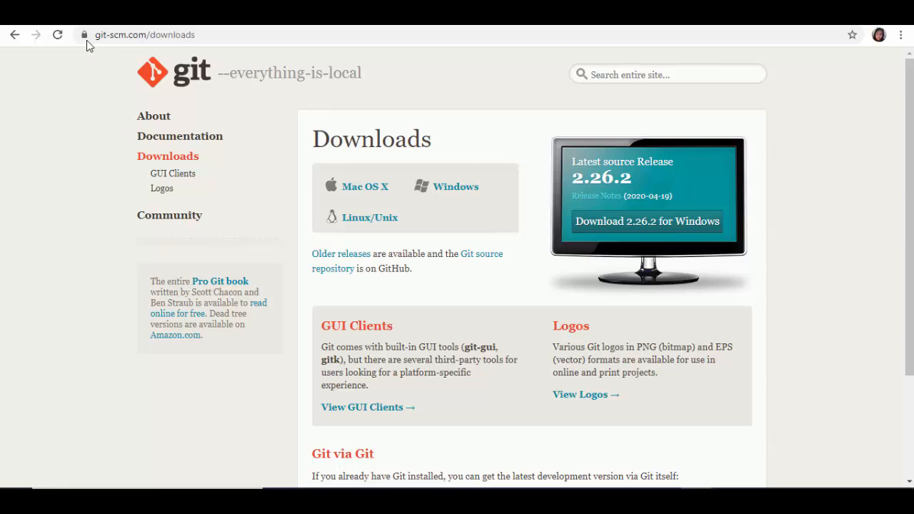
# Download the Git 2.26.2 installer for Windows from git-scm.com/downloads and keep the downloaded file
pyautogui.moveTo(97, 37); pyautogui.dragTo(216, 37)
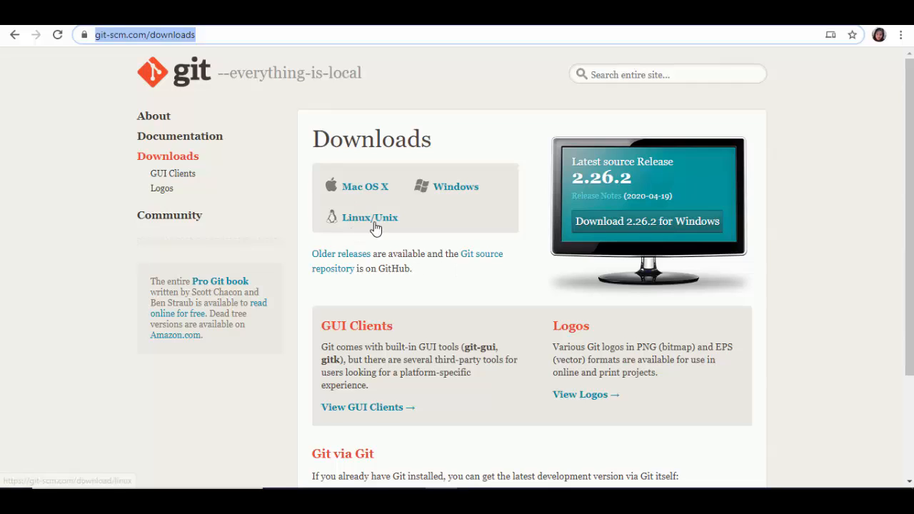
pyautogui.click(650, 227)
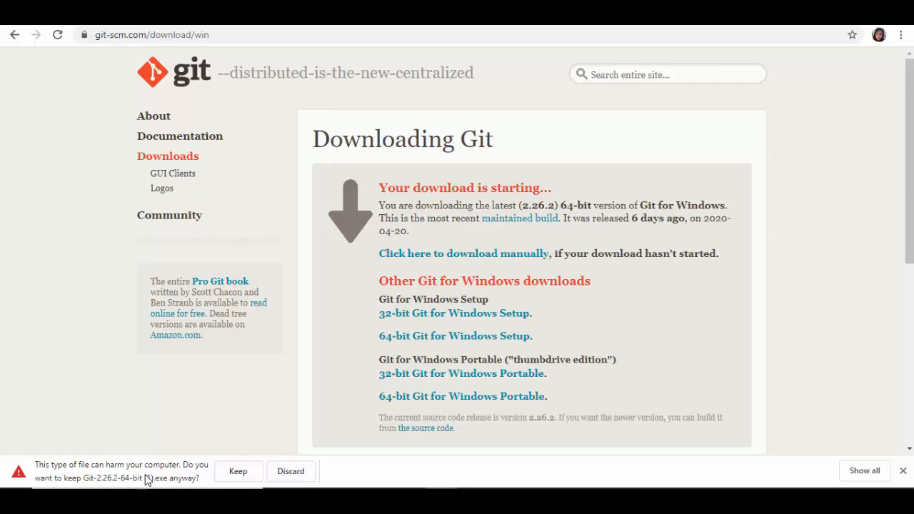
pyautogui.click(238, 472)
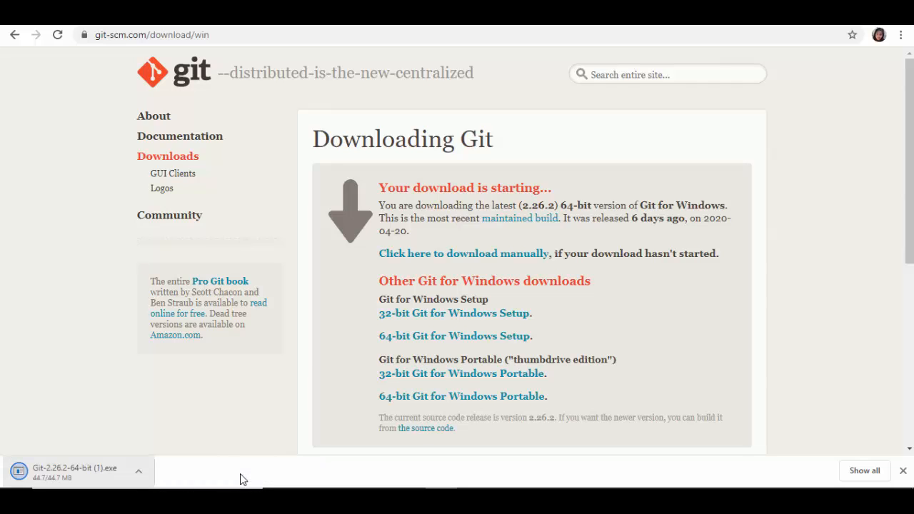
# Show the downloaded Git-2.26.2-64-bit (1).exe in its folder, run it, and get the folder window out of the way
pyautogui.click(139, 472)
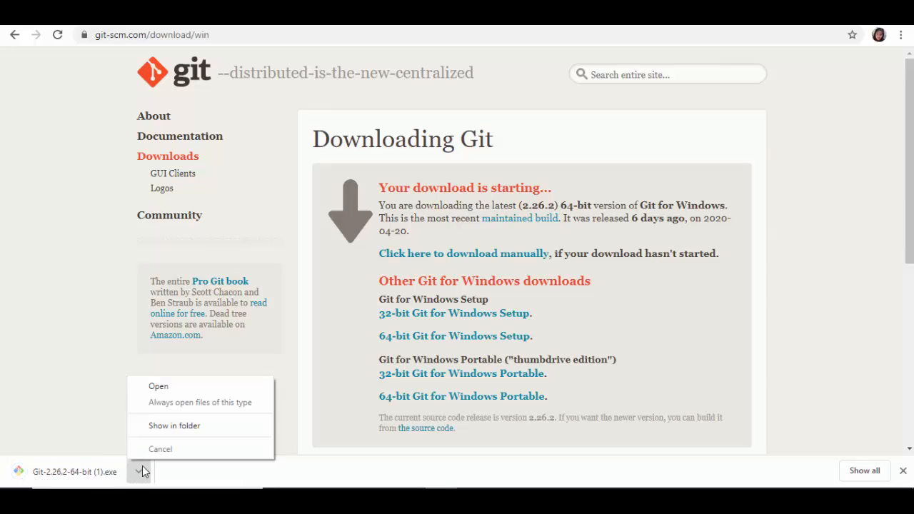
pyautogui.click(161, 428)
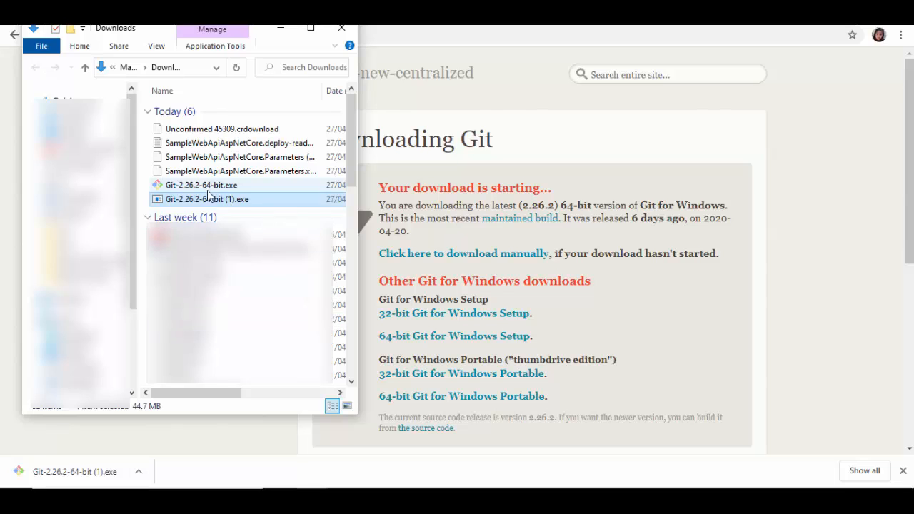
pyautogui.doubleClick(214, 202)
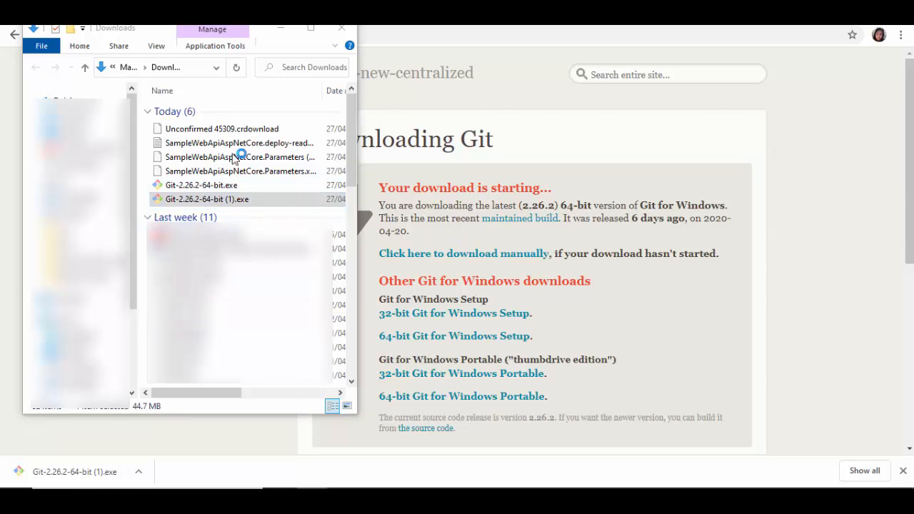
pyautogui.click(282, 30)
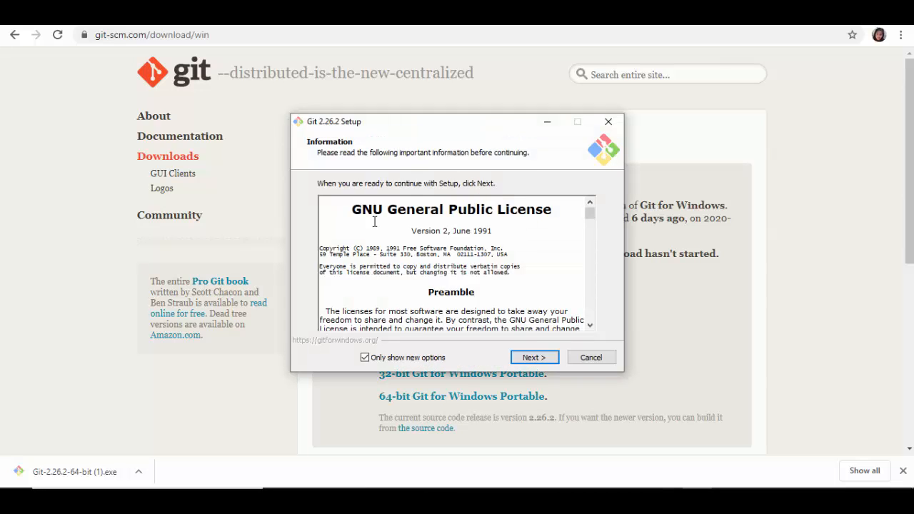
# Accept the licence information in Git 2.26.2 Setup, keep Use OpenSSH as the SSH executable, and install Git
pyautogui.click(534, 357)
pyautogui.click(533, 359)
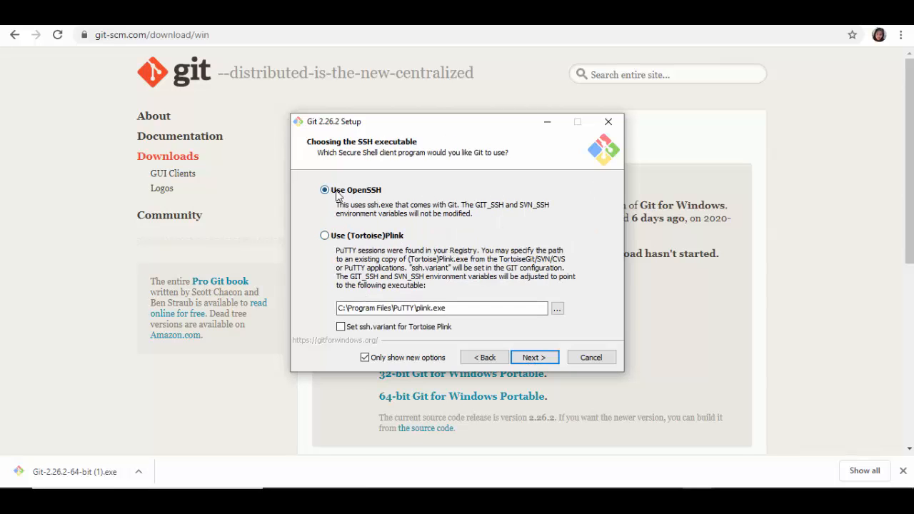
pyautogui.click(542, 360)
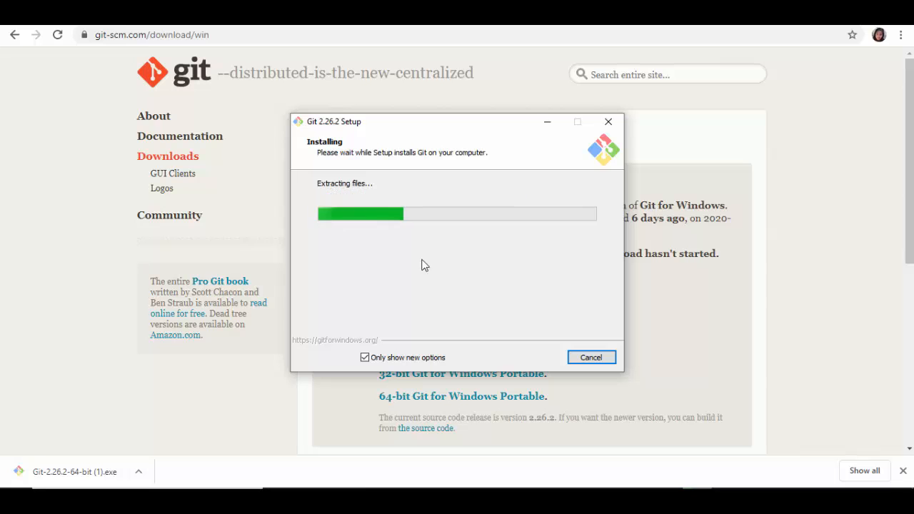
pyautogui.moveTo(468, 122); pyautogui.dragTo(446, 68)
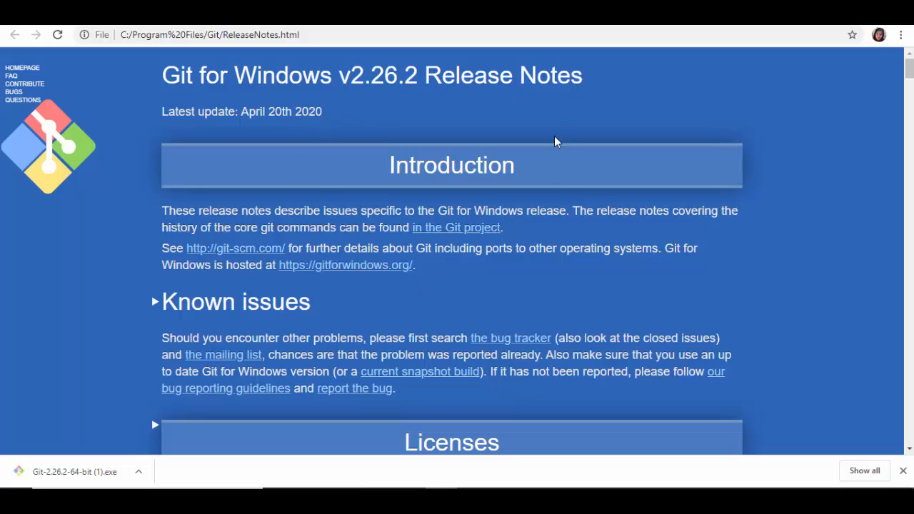
# Look through the new features and bug fixes in the Git for Windows v2.26.2 release notes
pyautogui.scroll(-6, 459, 257)
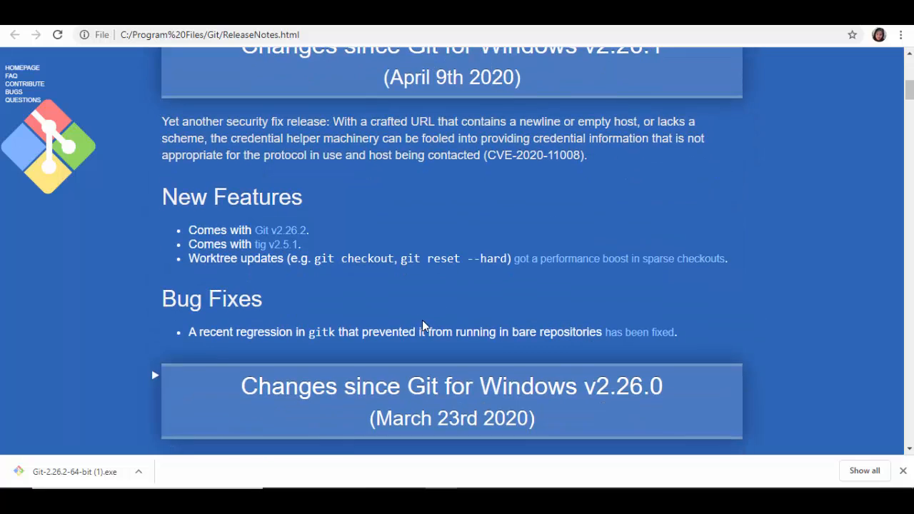
pyautogui.scroll(-5, 520, 305)
pyautogui.scroll(4, 439, 300)
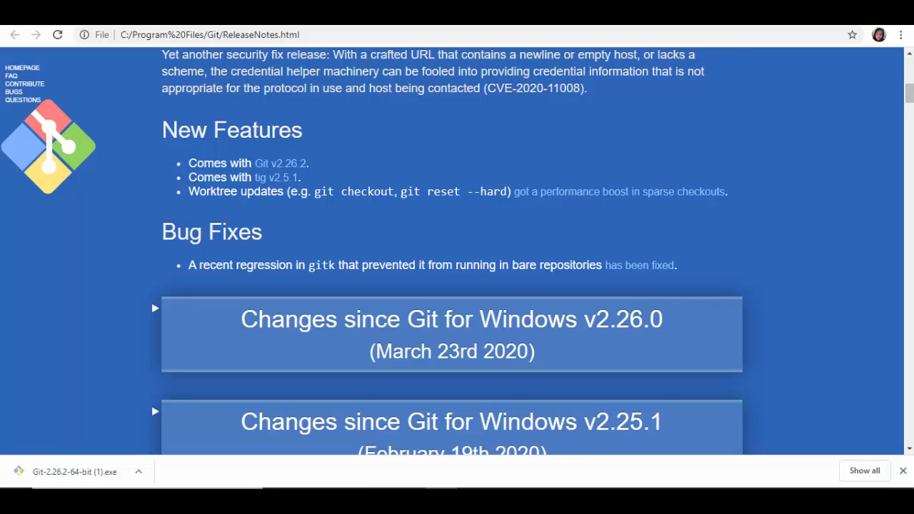
# Open Command Prompt and check the installed Git version with git --version
pyautogui.press('super+s')
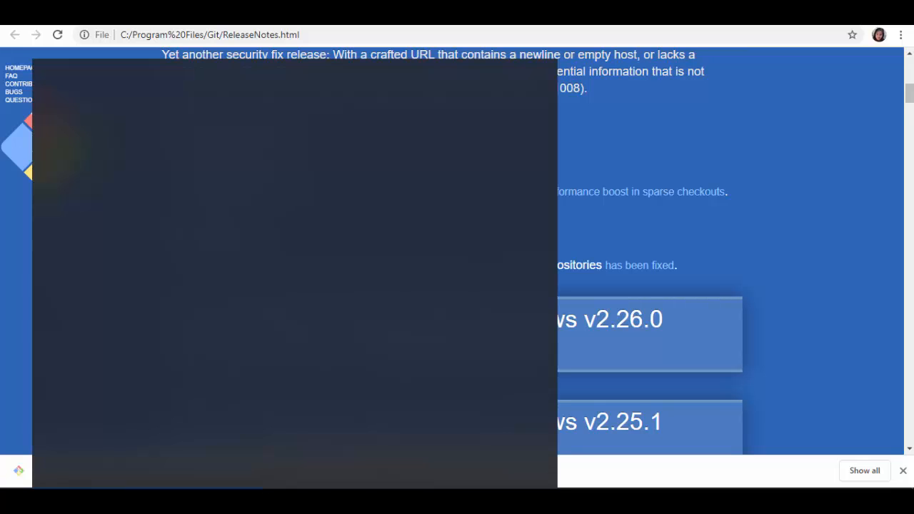
pyautogui.write('cmd')
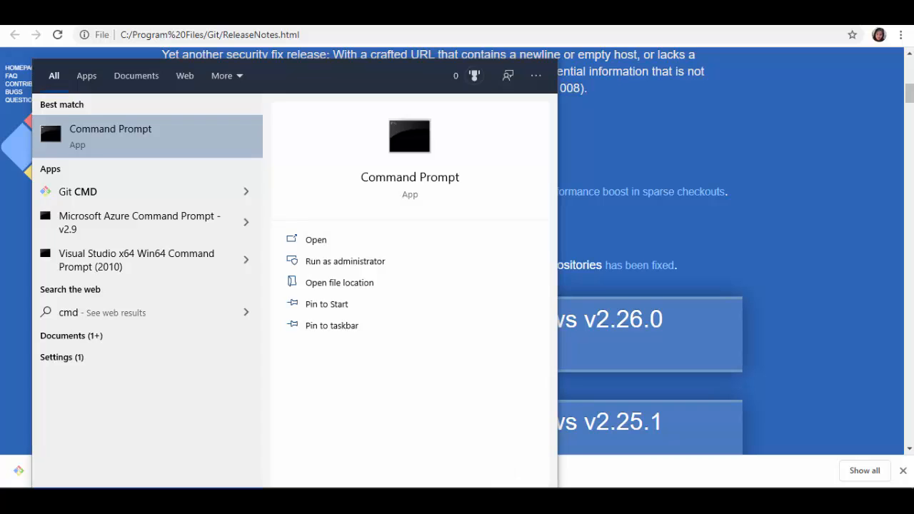
pyautogui.press('Return')
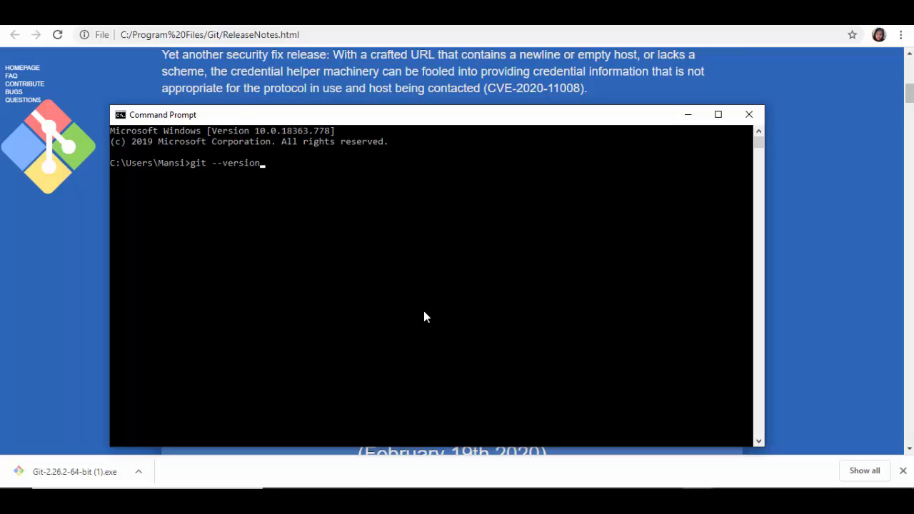
pyautogui.press('Return')
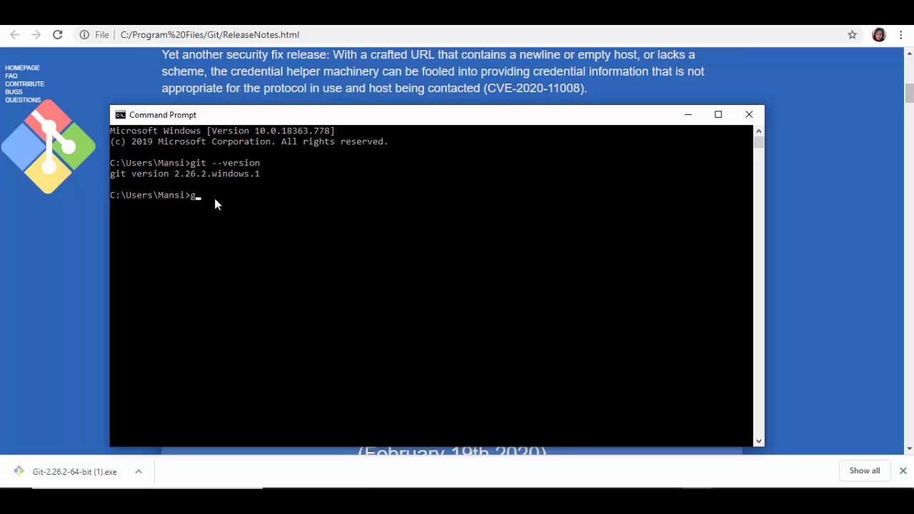
# Run git without arguments and review the usage text and the list of common Git commands
pyautogui.write('git')
pyautogui.press('Return')
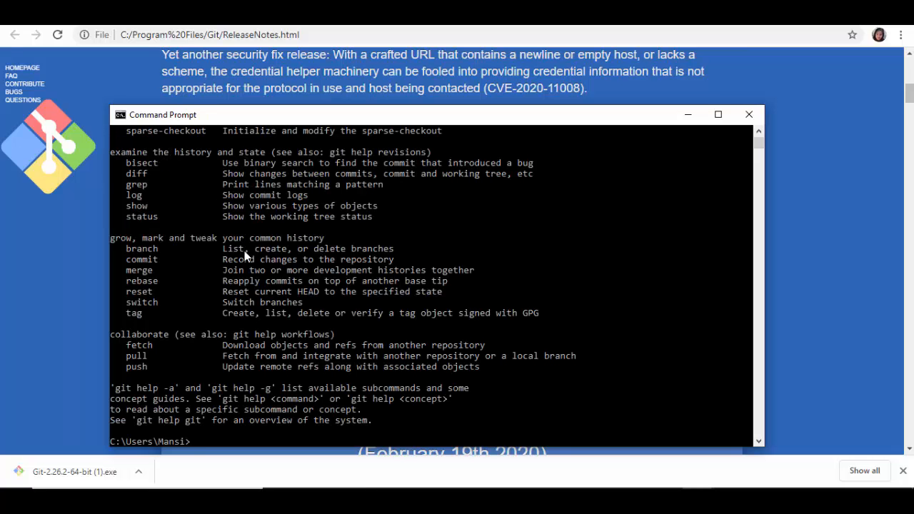
pyautogui.scroll(8, 330, 336)
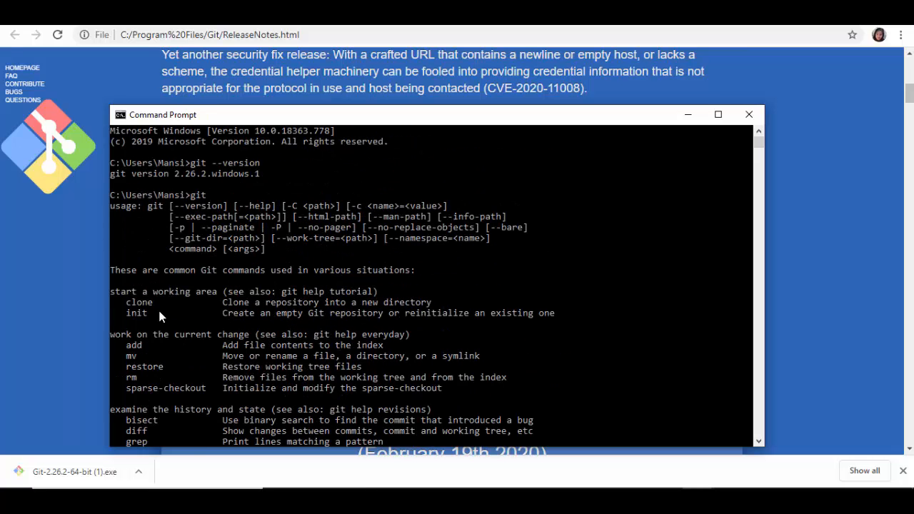
pyautogui.scroll(-5, 227, 309)
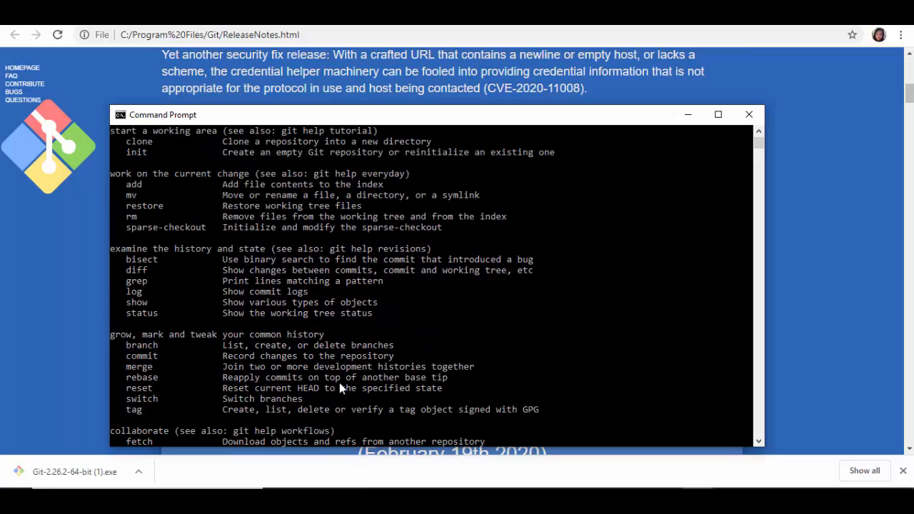
pyautogui.scroll(-3, 321, 382)
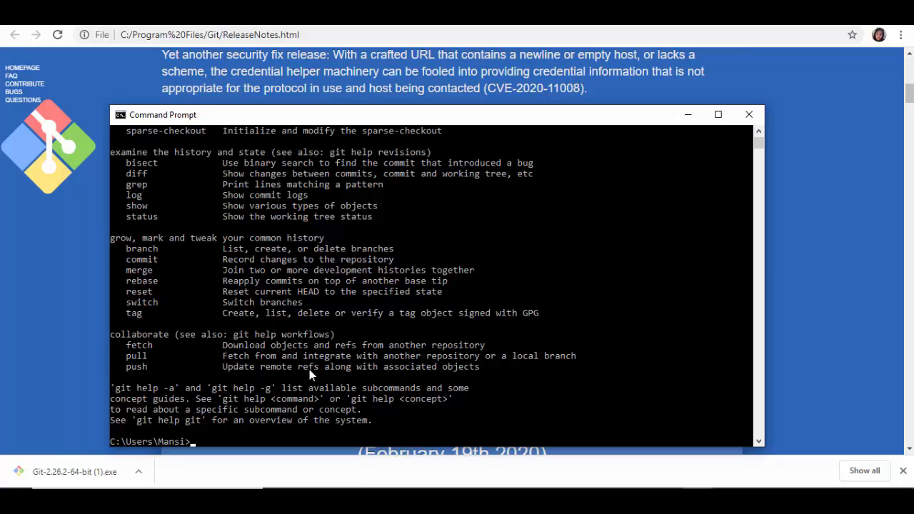
pyautogui.scroll(-1, 309, 369)
pyautogui.scroll(5, 309, 369)
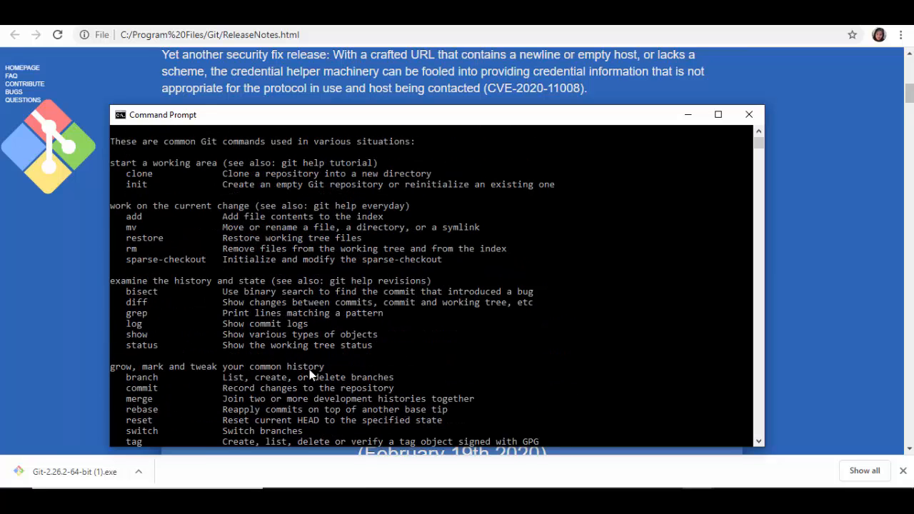
pyautogui.scroll(4, 309, 370)
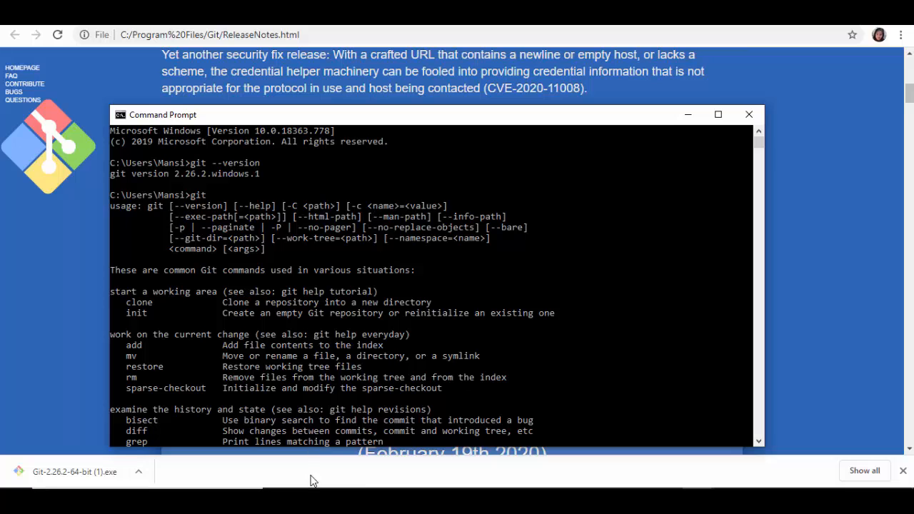
# Open the C:\tmp folder in File Explorer and launch Git Bash in it
pyautogui.moveTo(312, 500)
pyautogui.rightClick(15, 499)
pyautogui.click(60, 392)
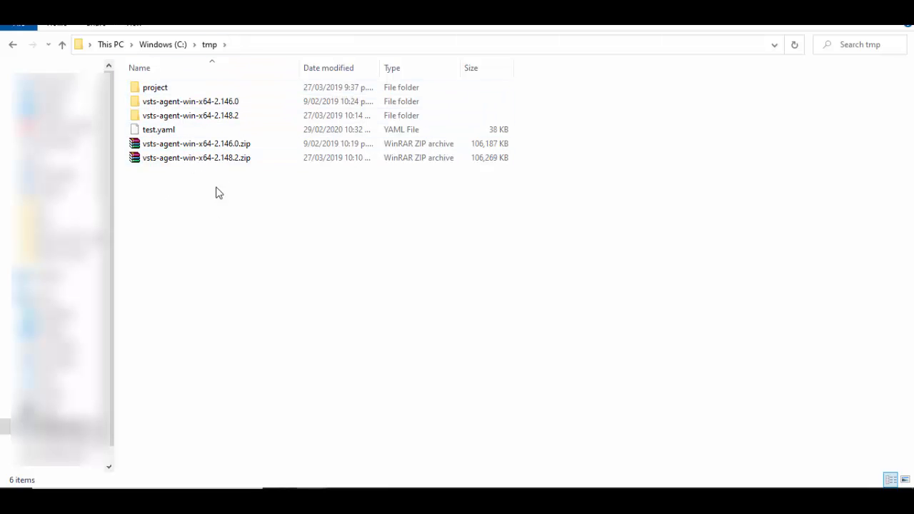
pyautogui.rightClick(186, 204)
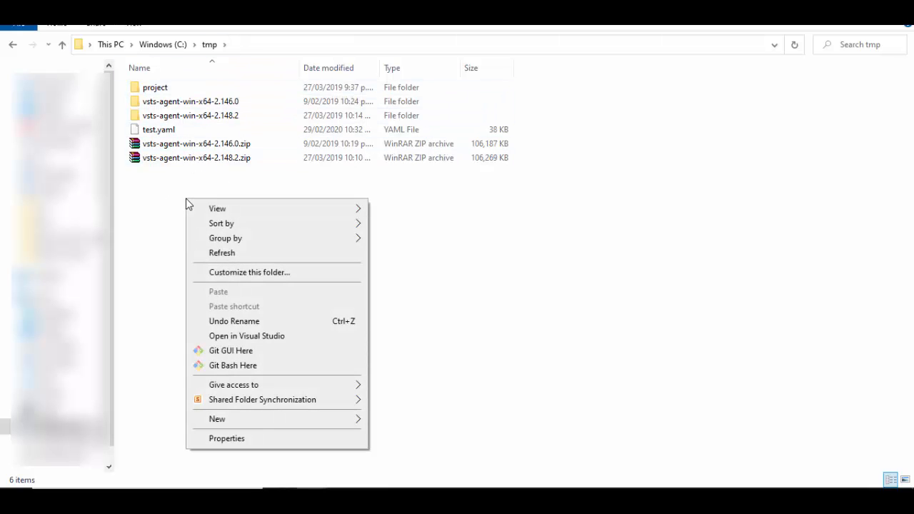
pyautogui.click(248, 372)
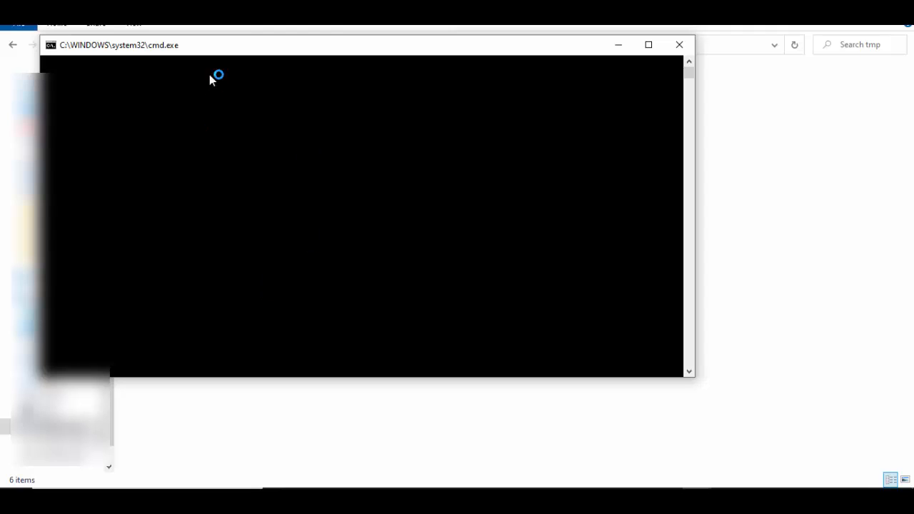
# Move the Git Bash window clear of the file list and initialize a repository in C:\tmp with git init
pyautogui.moveTo(287, 55); pyautogui.dragTo(519, 100)
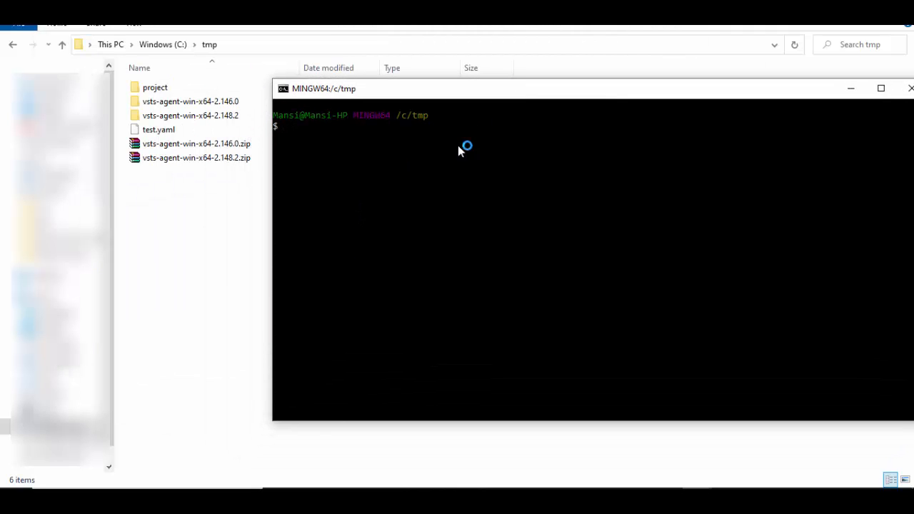
pyautogui.click(384, 162)
pyautogui.write('git init')
pyautogui.press('Return')
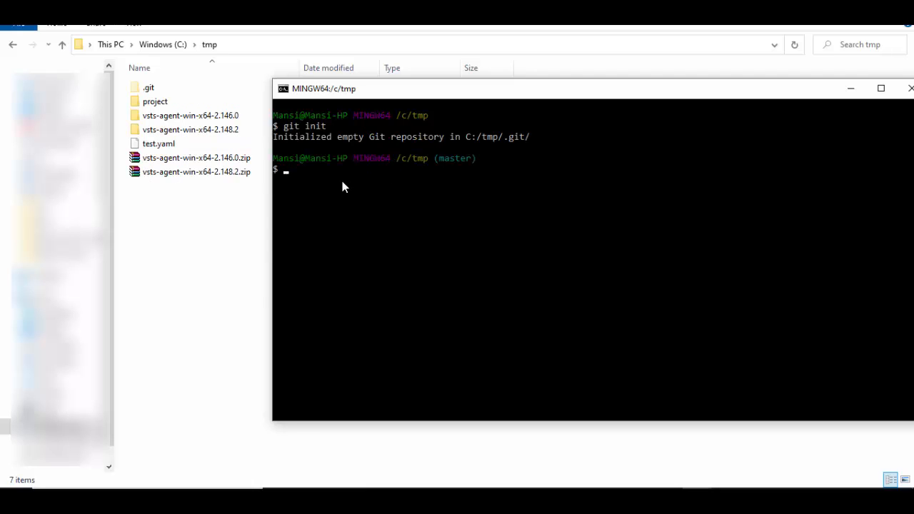